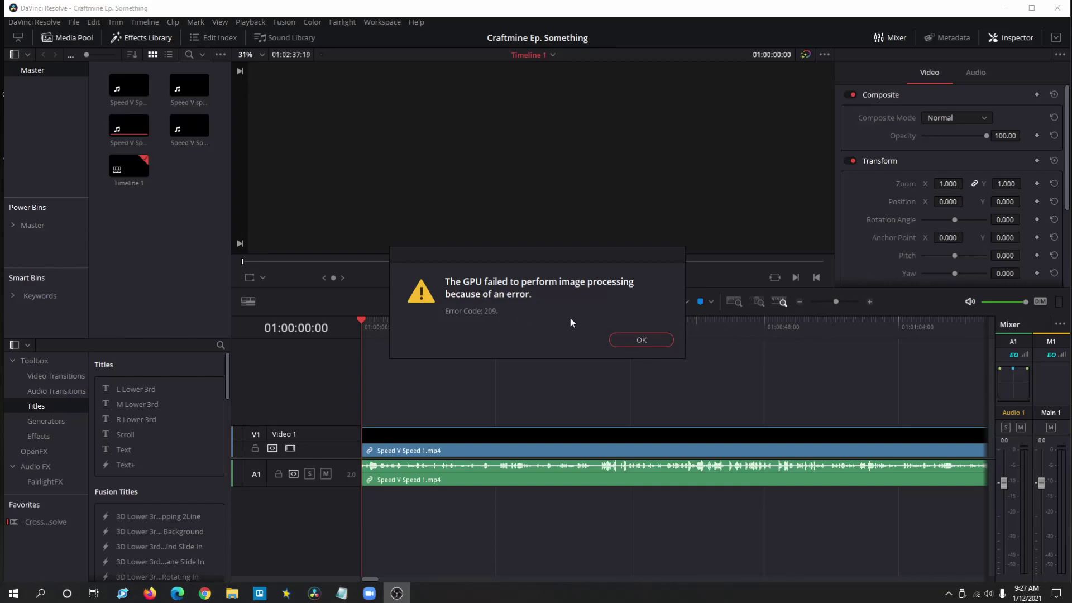
- Dismiss the GPU error and open the Memory and GPU page in System preferences
{"action": "left_click", "coordinate": [642, 341]}
{"action": "left_click", "coordinate": [32, 22]}
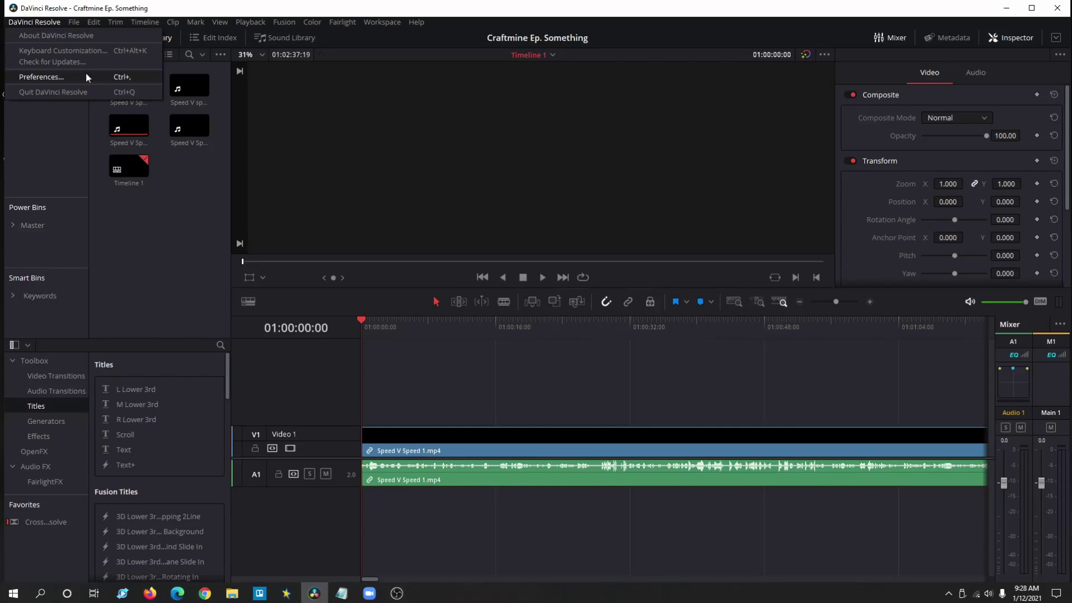
{"action": "left_click", "coordinate": [131, 80]}
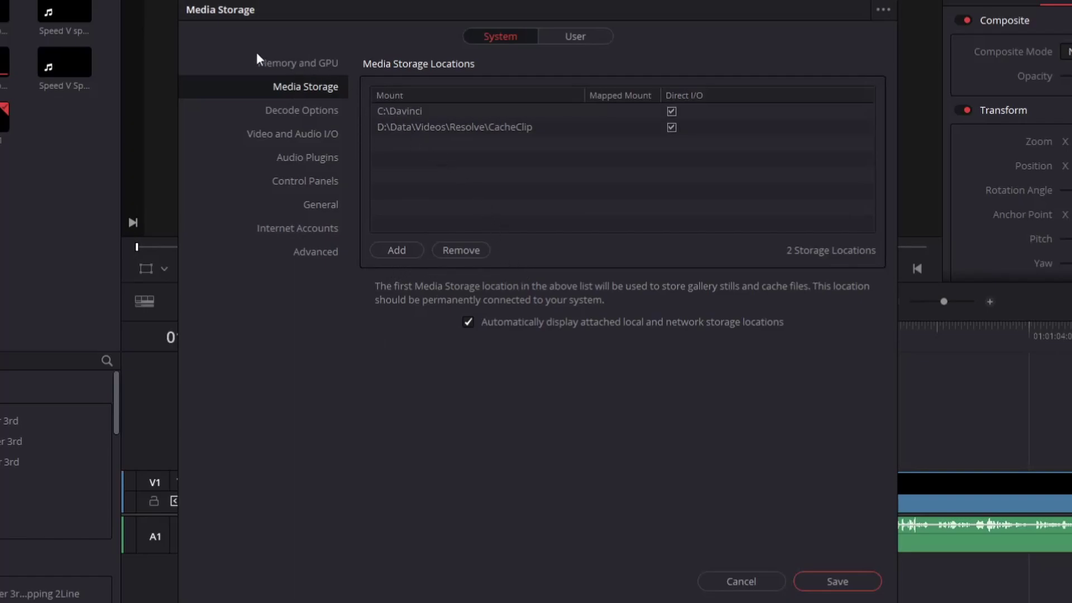
{"action": "left_click", "coordinate": [306, 63]}
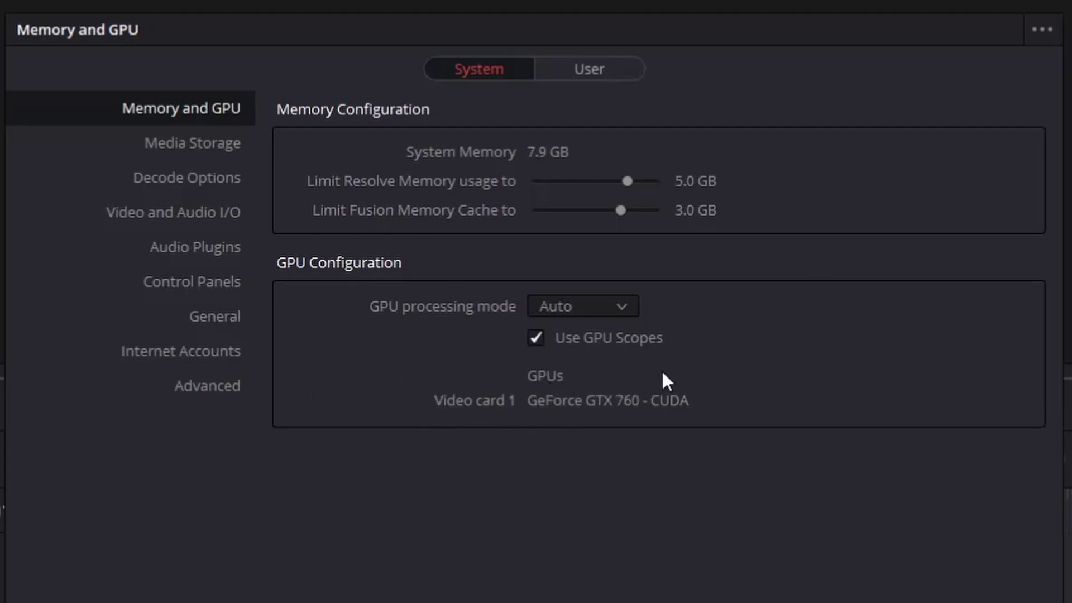
- Set GPU processing mode to OpenCL and GPU selection mode to Manual, then save and confirm
{"action": "left_click", "coordinate": [623, 310]}
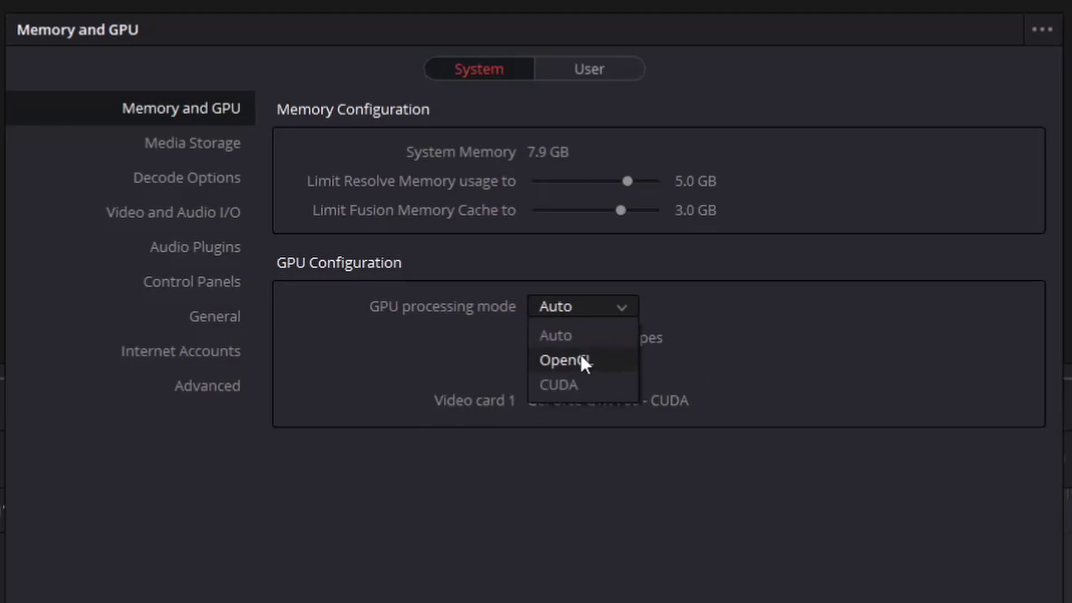
{"action": "left_click", "coordinate": [602, 361]}
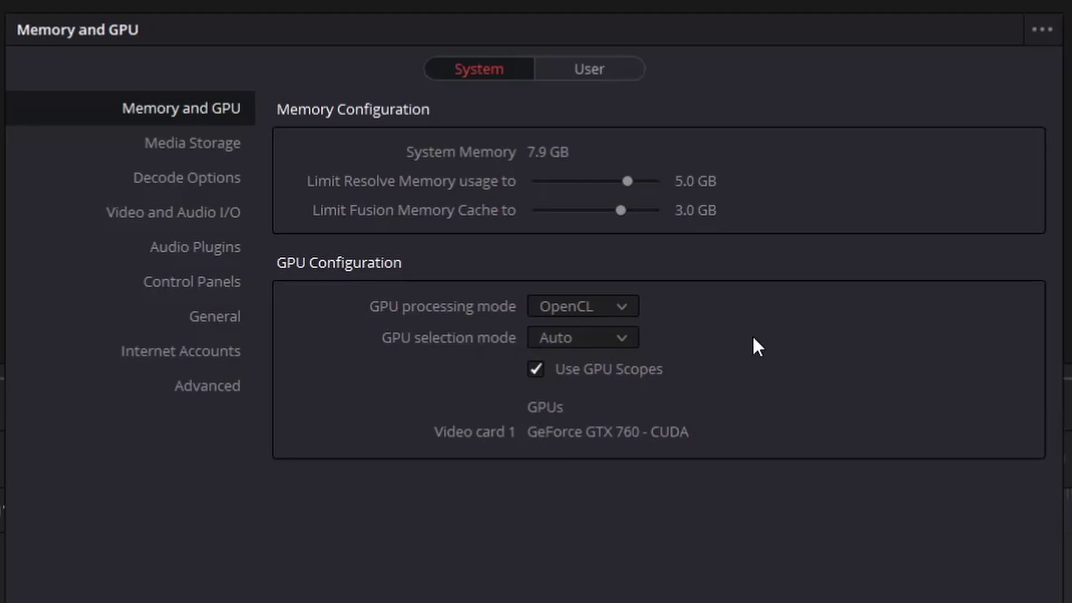
{"action": "left_click", "coordinate": [556, 341]}
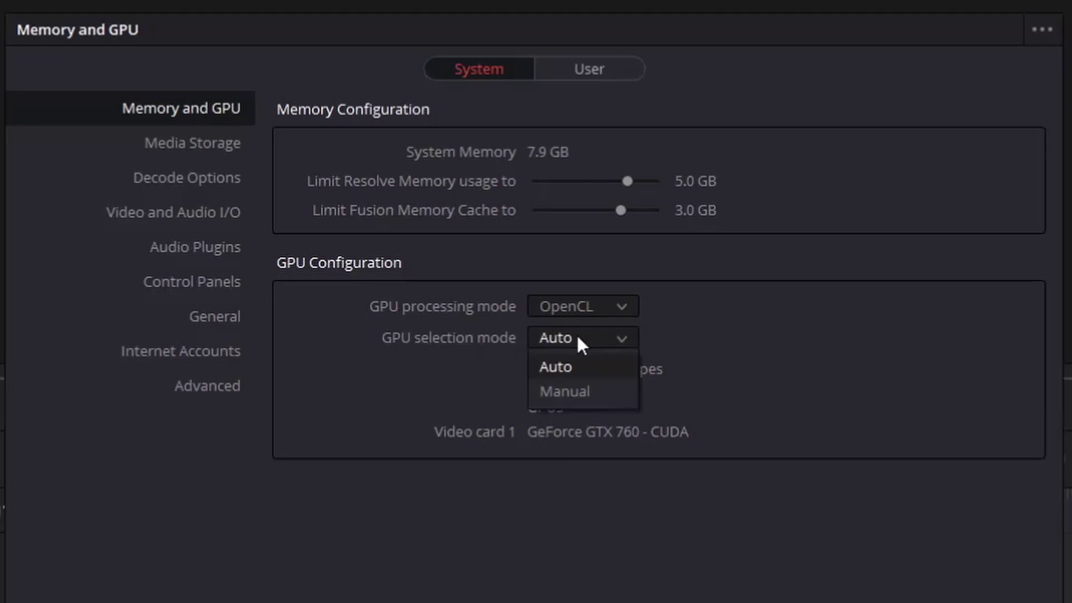
{"action": "left_click", "coordinate": [596, 396]}
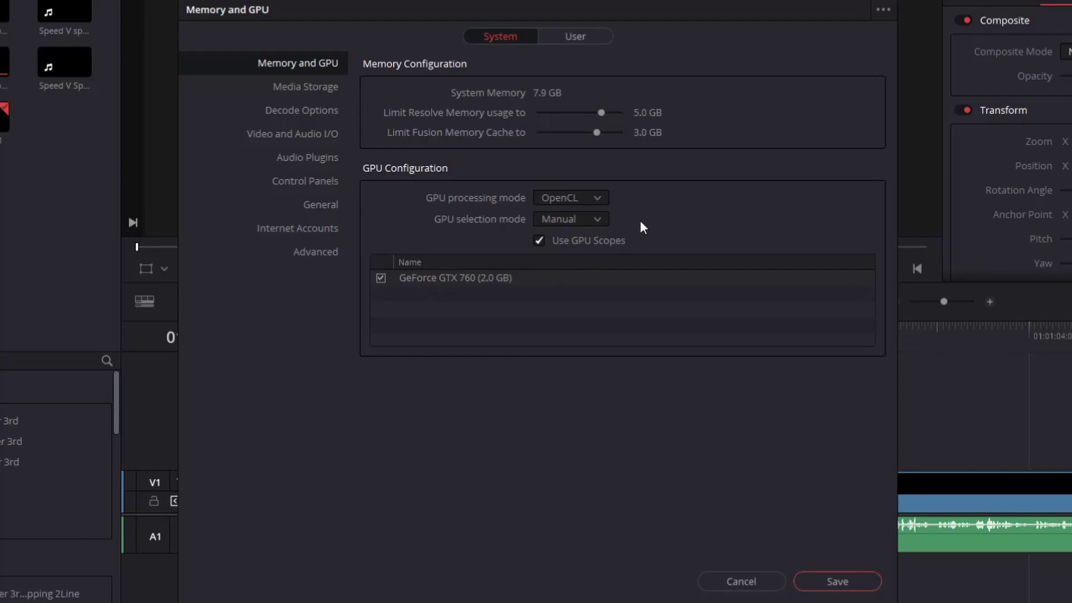
{"action": "left_click", "coordinate": [852, 586]}
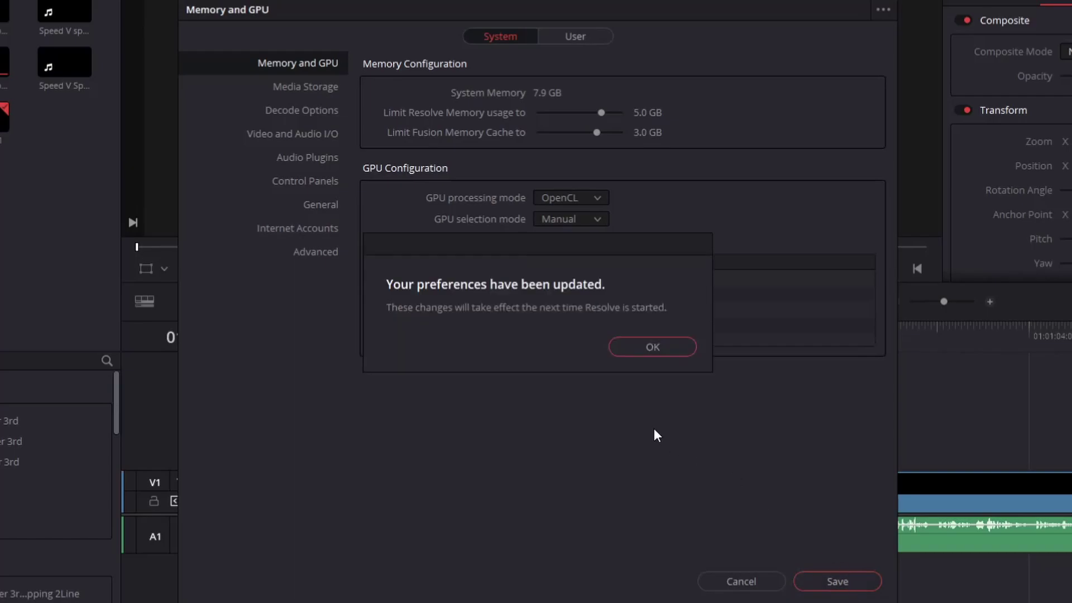
{"action": "left_click", "coordinate": [653, 347]}
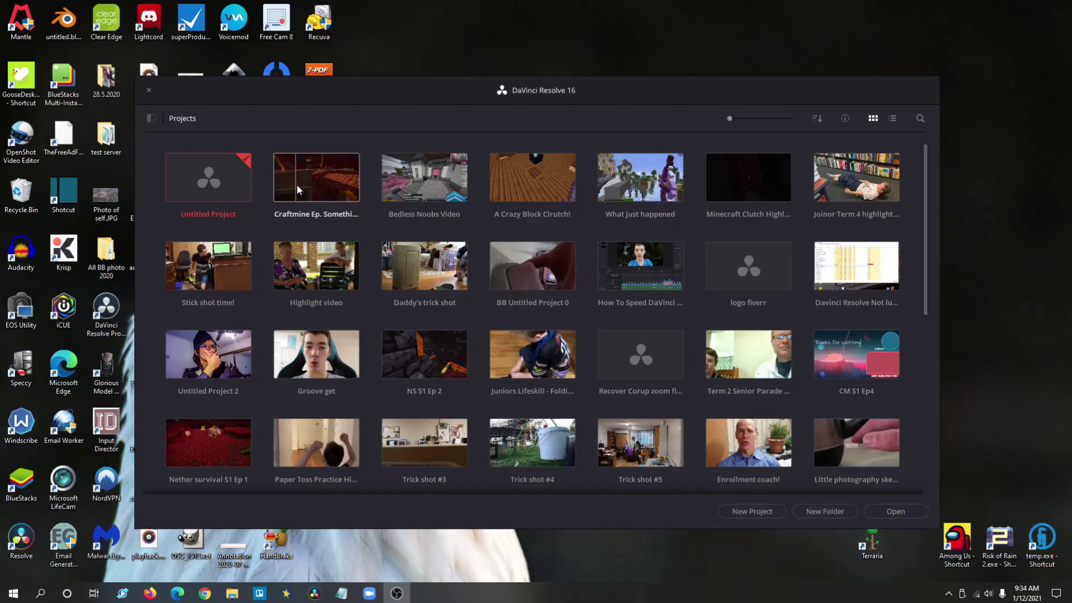
- Open the Craftmine Ep. Something project from the Project Manager
{"action": "double_click", "coordinate": [317, 171]}
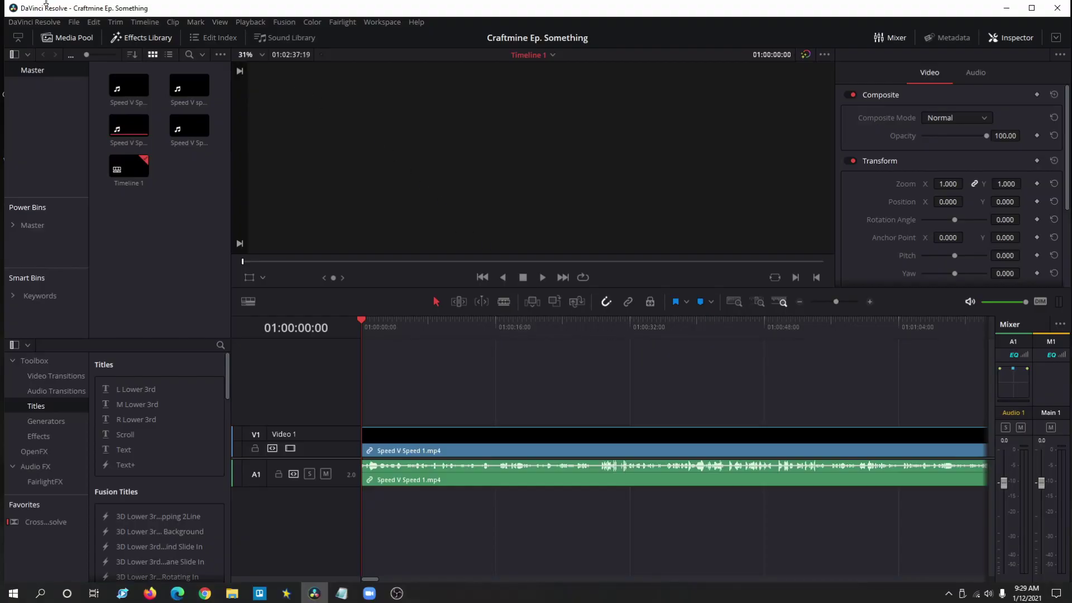
- In Preferences, set GPU processing mode to CUDA with GPU selection mode on Manual
{"action": "left_click", "coordinate": [34, 22]}
{"action": "left_click", "coordinate": [44, 72]}
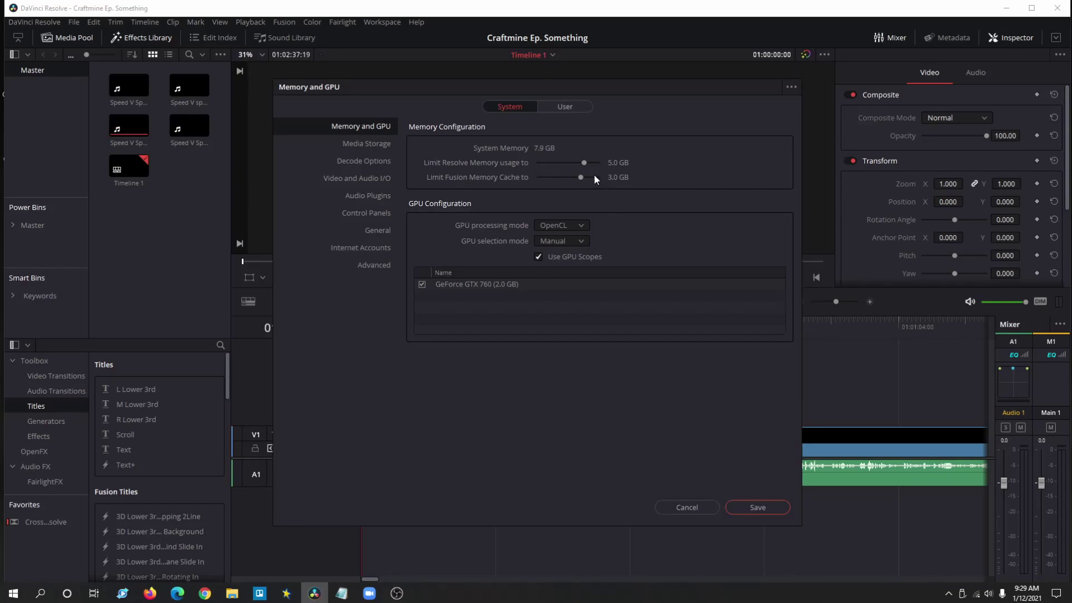
{"action": "left_click", "coordinate": [578, 226]}
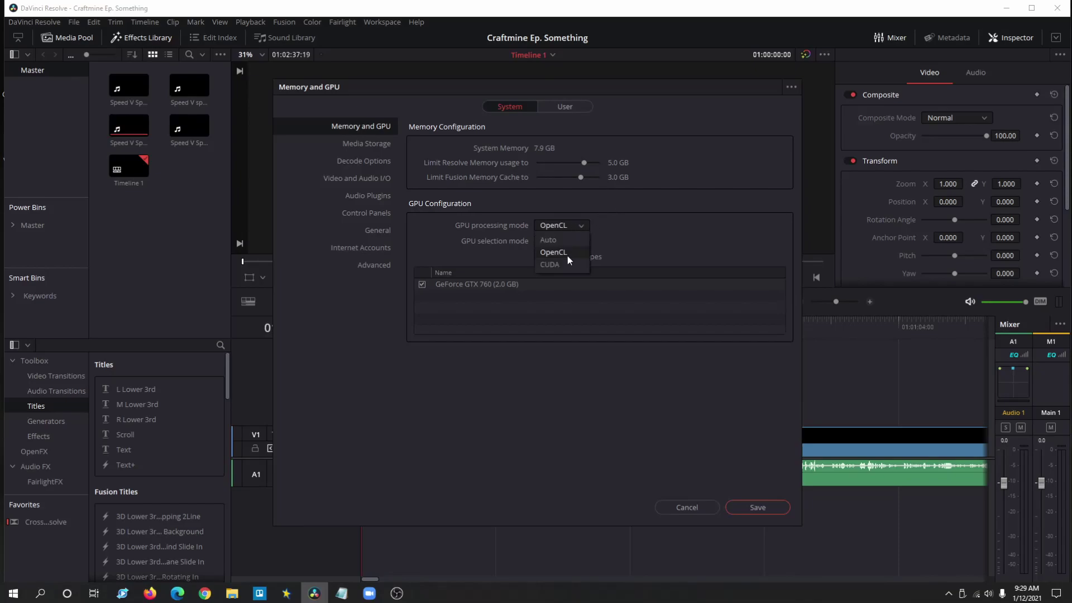
{"action": "left_click", "coordinate": [584, 252]}
{"action": "left_click", "coordinate": [577, 239]}
{"action": "left_click", "coordinate": [561, 244]}
{"action": "left_click", "coordinate": [579, 225]}
{"action": "left_click", "coordinate": [560, 261]}
{"action": "left_click", "coordinate": [570, 243]}
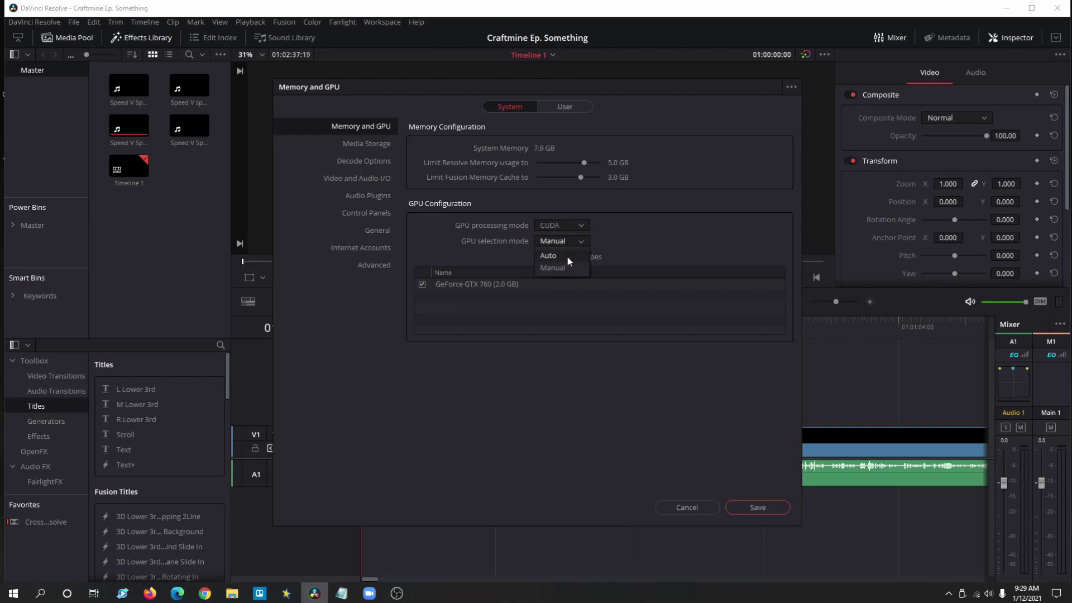
{"action": "left_click", "coordinate": [554, 267]}
- Save and confirm the CUDA preferences, then reopen the Craftmine Ep. Something project
{"action": "left_click", "coordinate": [757, 507]}
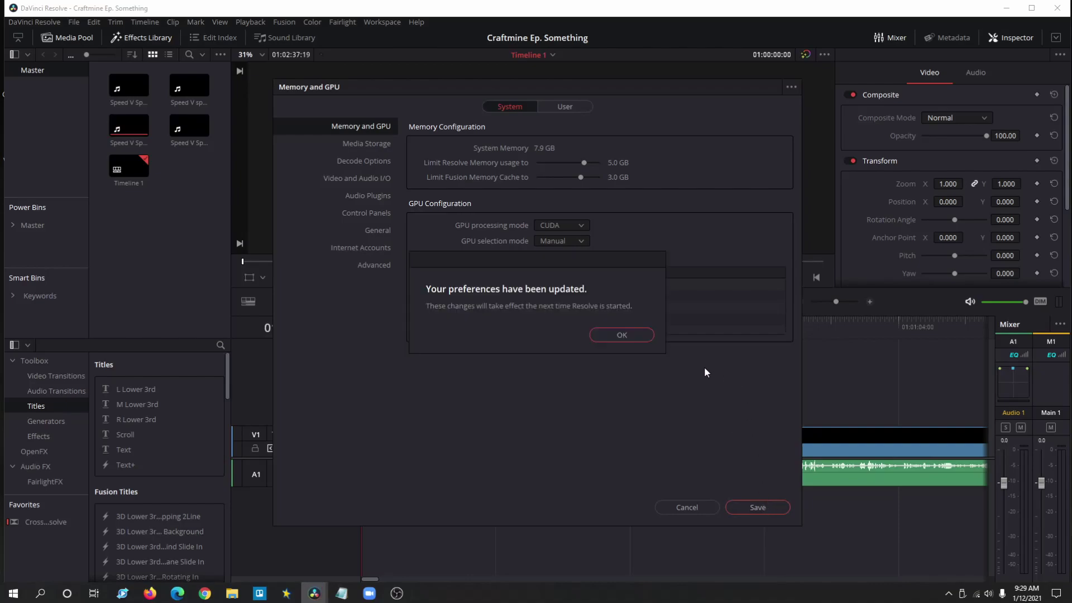
{"action": "left_click", "coordinate": [622, 334]}
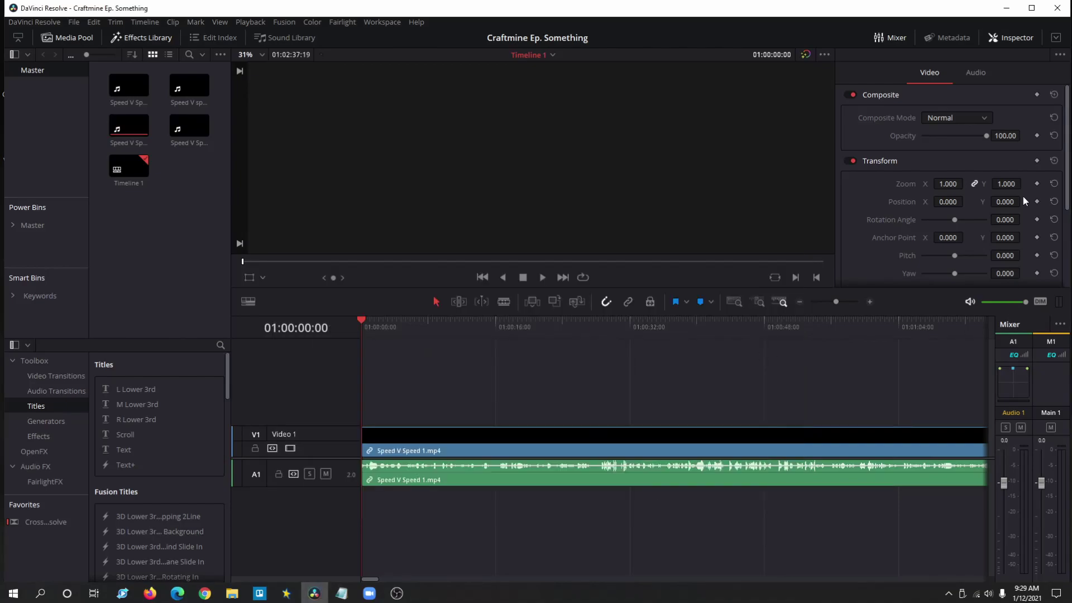
{"action": "left_click", "coordinate": [1060, 7]}
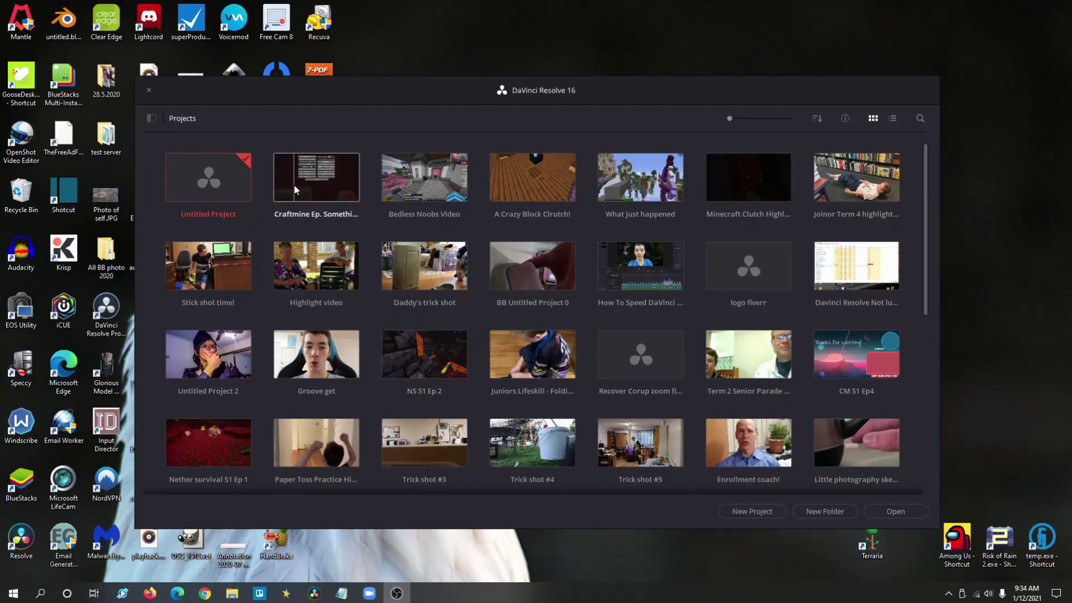
{"action": "double_click", "coordinate": [318, 173]}
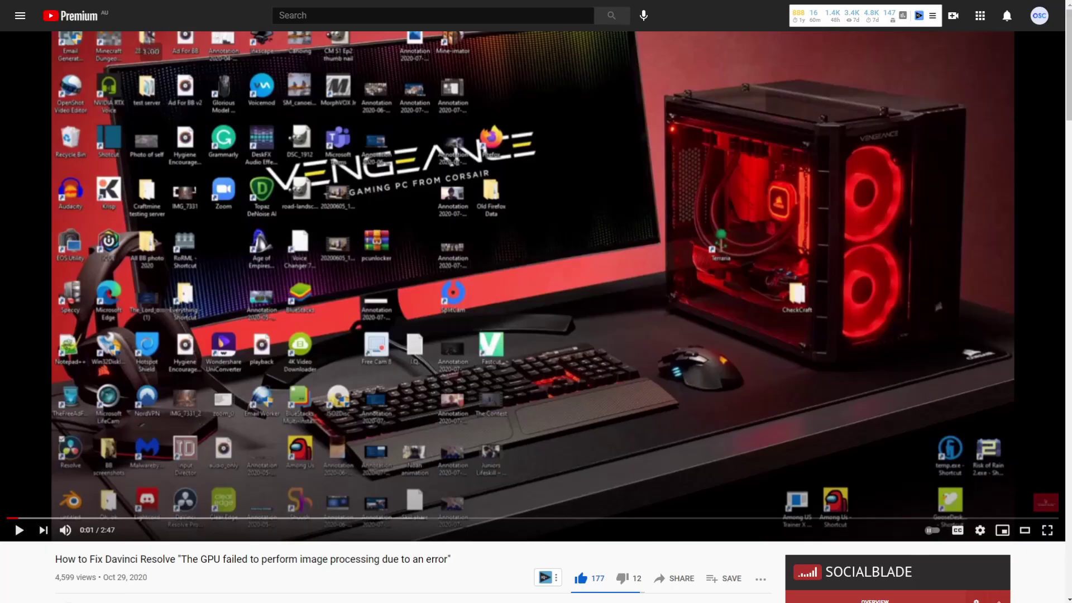
- Scroll to the video's comments and highlight 'error code 702' in the pinned Studio-driver tip
{"action": "mouse_move", "coordinate": [442, 343]}
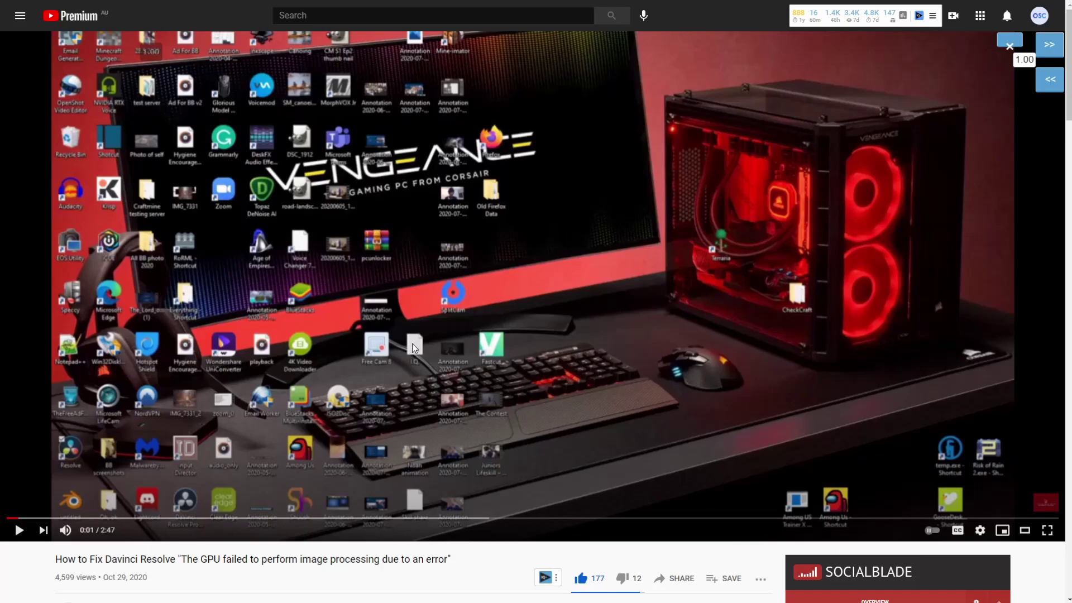
{"action": "scroll", "coordinate": [451, 333], "scroll_direction": "down", "scroll_amount": 6}
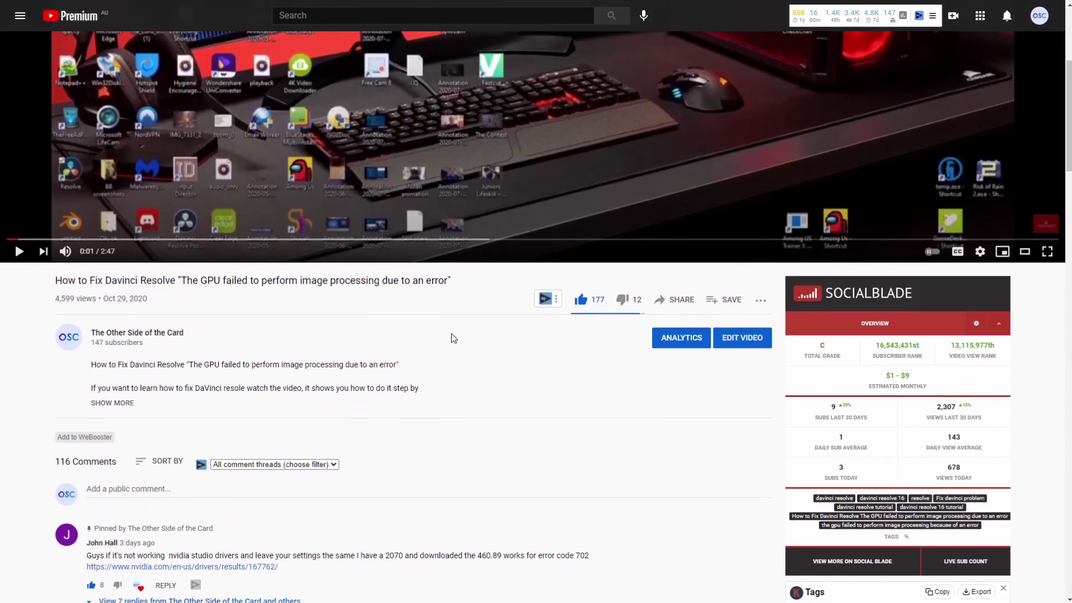
{"action": "scroll", "coordinate": [456, 331], "scroll_direction": "down", "scroll_amount": 4}
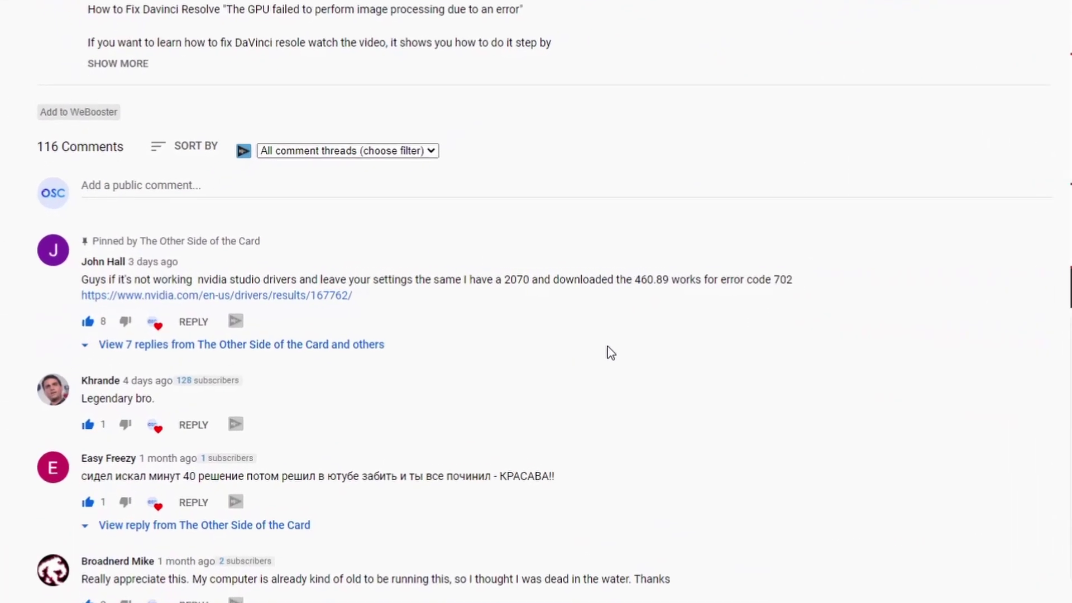
{"action": "double_click", "coordinate": [724, 279]}
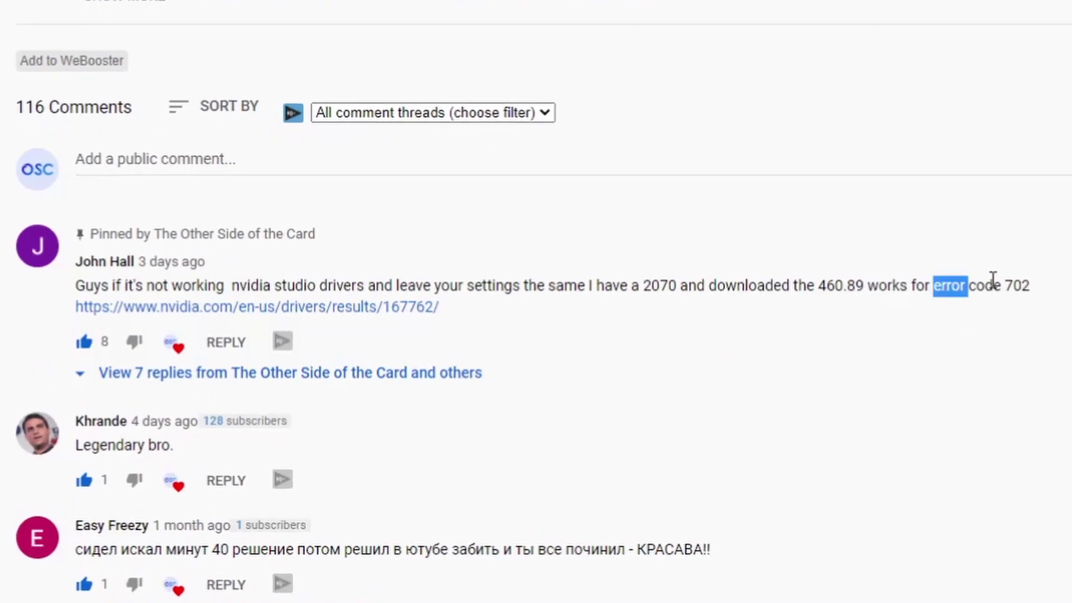
{"action": "left_click_drag", "start_coordinate": [992, 279], "coordinate": [1045, 287]}
{"action": "left_click", "coordinate": [987, 297]}
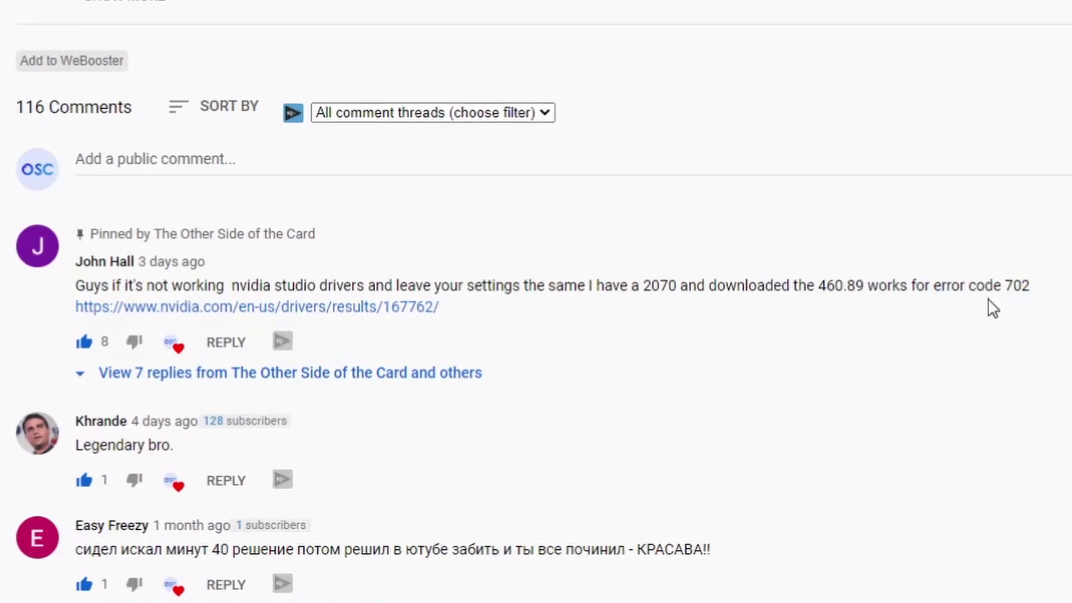